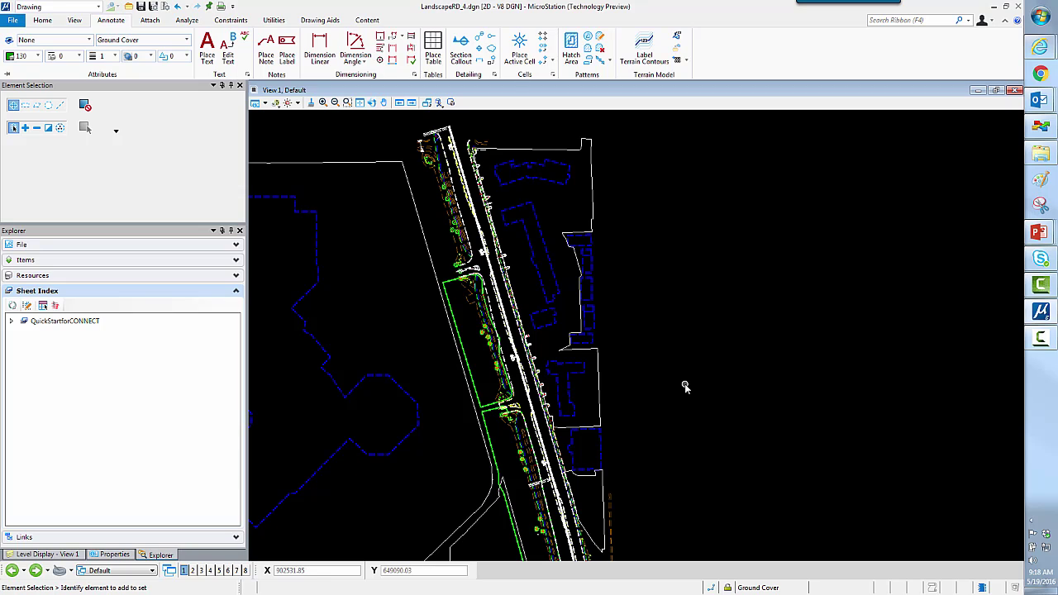
Place a Tree Shrub Ground Label with a leader on the tree beside the road near station 120.
{"action": "left_click", "coordinate": [287, 50]}
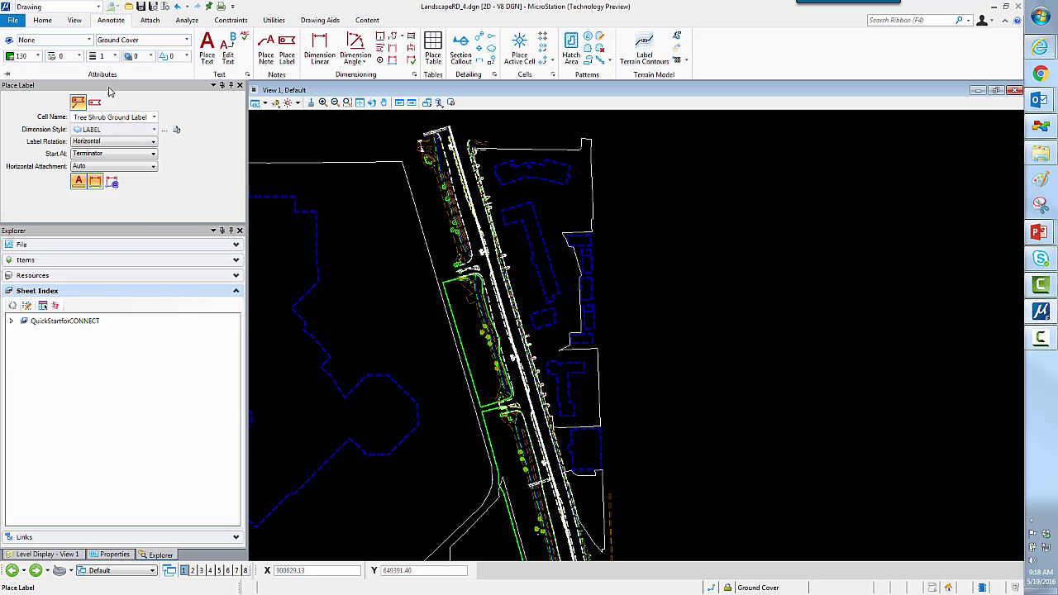
{"action": "scroll", "coordinate": [487, 339], "scroll_direction": "up", "scroll_amount": 5}
{"action": "scroll", "coordinate": [331, 249], "scroll_direction": "down", "scroll_amount": 2}
{"action": "middle_click_drag", "start_coordinate": [338, 247], "coordinate": [619, 229]}
{"action": "left_click", "coordinate": [637, 273]}
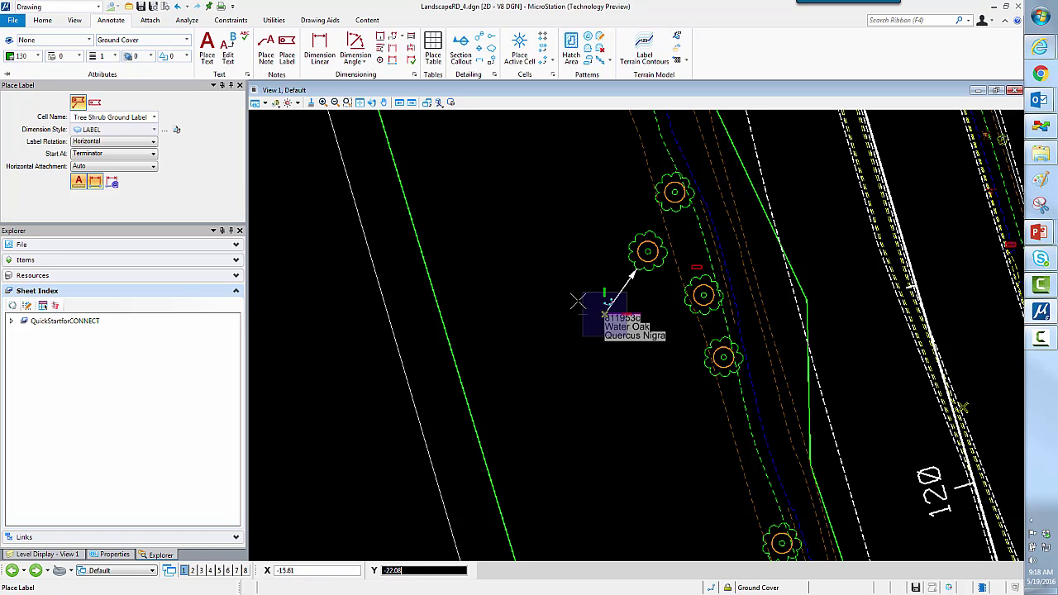
{"action": "scroll", "coordinate": [570, 286], "scroll_direction": "up", "scroll_amount": 3}
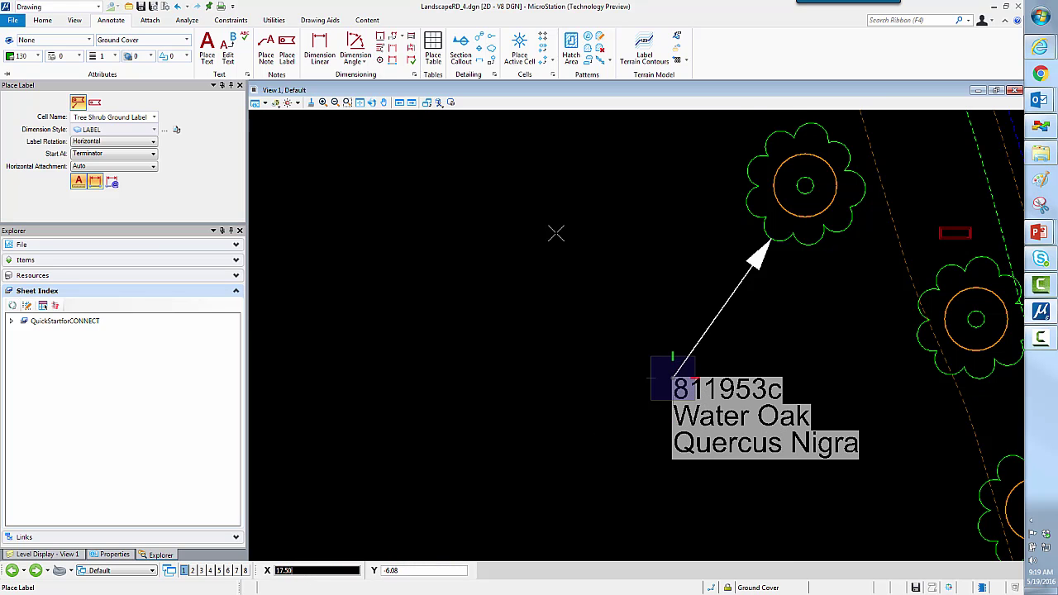
Label the leftmost tree on the upper side of the driveway entrance near station 125, with the text below left.
{"action": "scroll", "coordinate": [557, 229], "scroll_direction": "down", "scroll_amount": 4}
{"action": "middle_click_drag", "start_coordinate": [554, 173], "coordinate": [658, 450]}
{"action": "scroll", "coordinate": [658, 450], "scroll_direction": "down", "scroll_amount": 4}
{"action": "scroll", "coordinate": [579, 242], "scroll_direction": "up", "scroll_amount": 3}
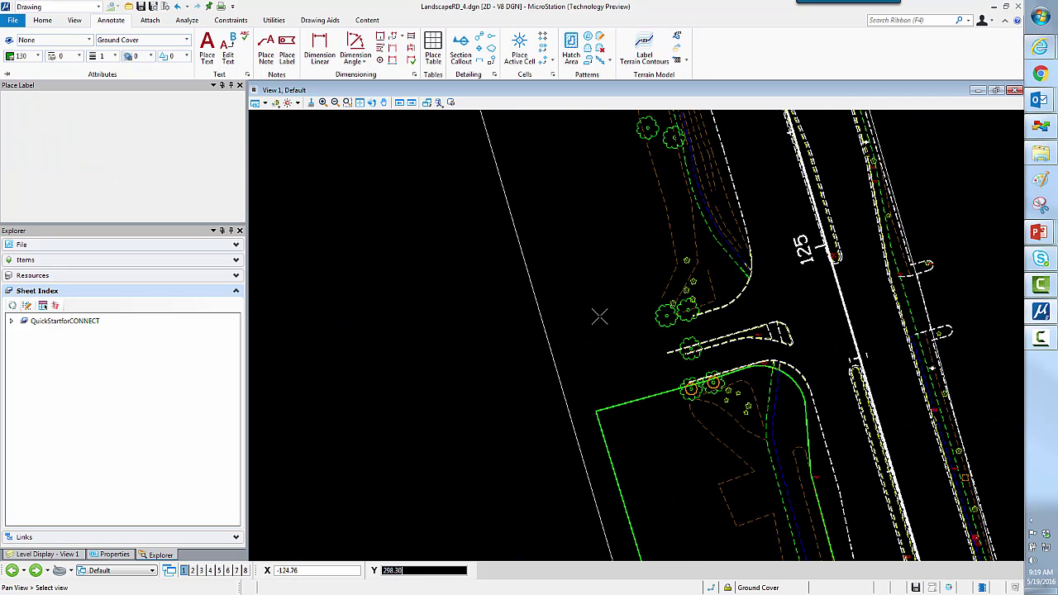
{"action": "middle_click_drag", "start_coordinate": [600, 317], "coordinate": [549, 202]}
{"action": "left_click", "coordinate": [607, 207]}
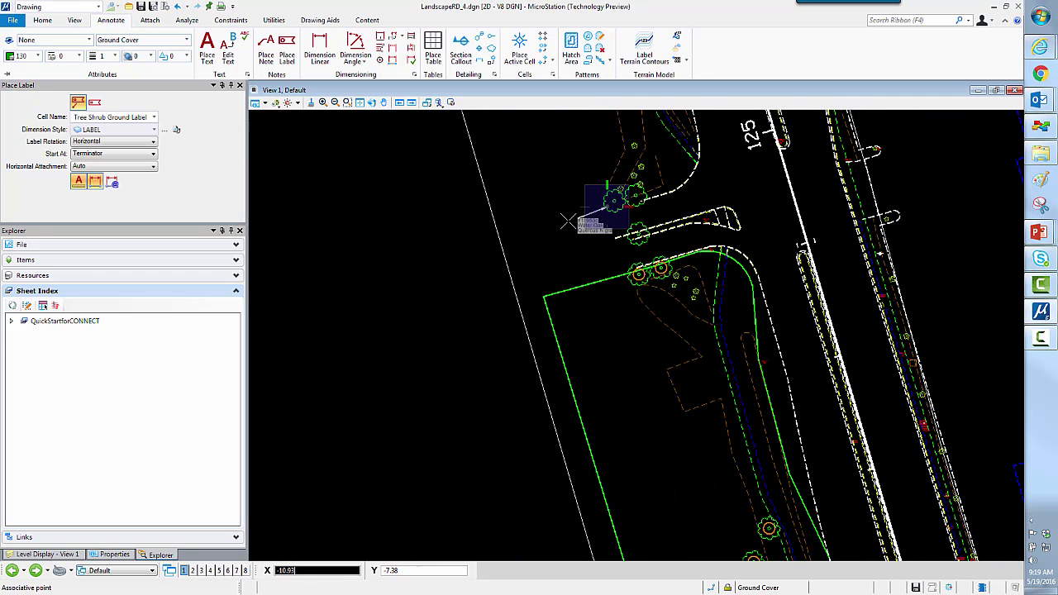
{"action": "scroll", "coordinate": [601, 221], "scroll_direction": "up", "scroll_amount": 2}
{"action": "left_click", "coordinate": [601, 222]}
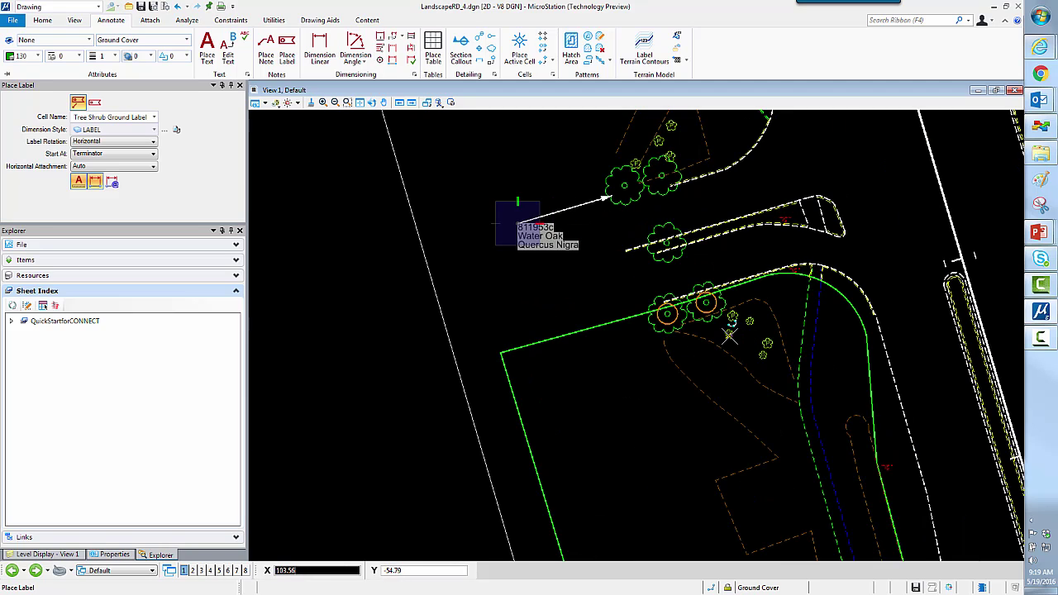
Label one of the small shrubs inside the green boundary just below the driveway entrance.
{"action": "left_click", "coordinate": [729, 336]}
{"action": "left_click", "coordinate": [612, 391]}
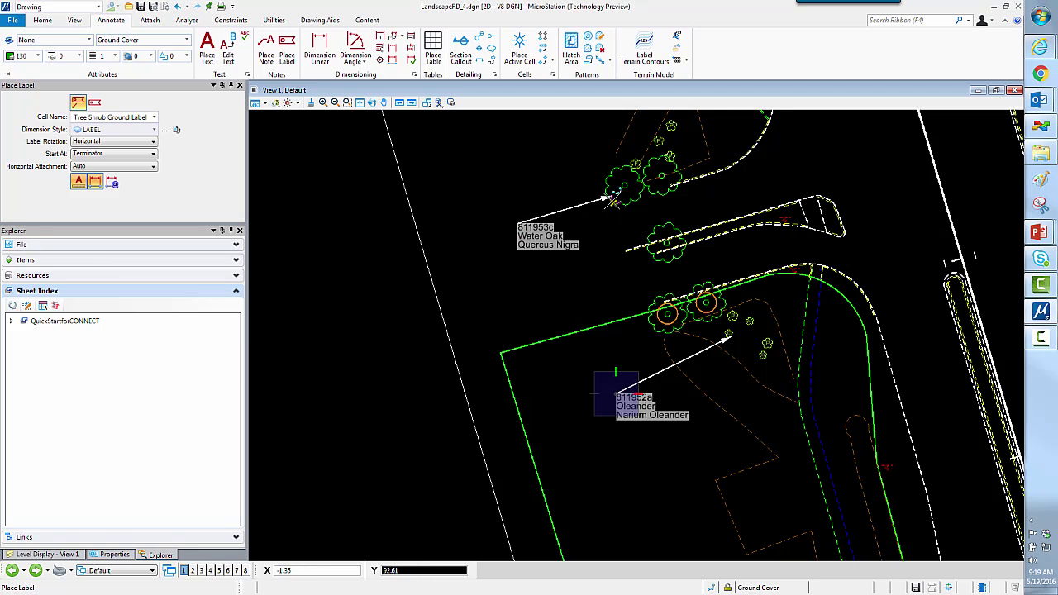
{"action": "scroll", "coordinate": [640, 422], "scroll_direction": "up", "scroll_amount": 2}
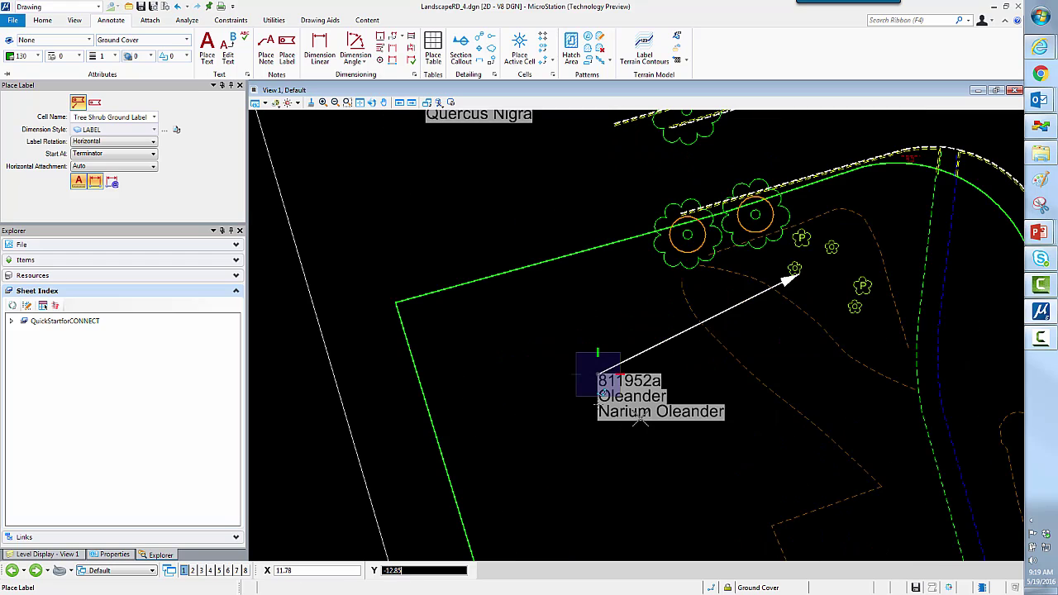
{"action": "middle_click_drag", "start_coordinate": [518, 265], "coordinate": [567, 326]}
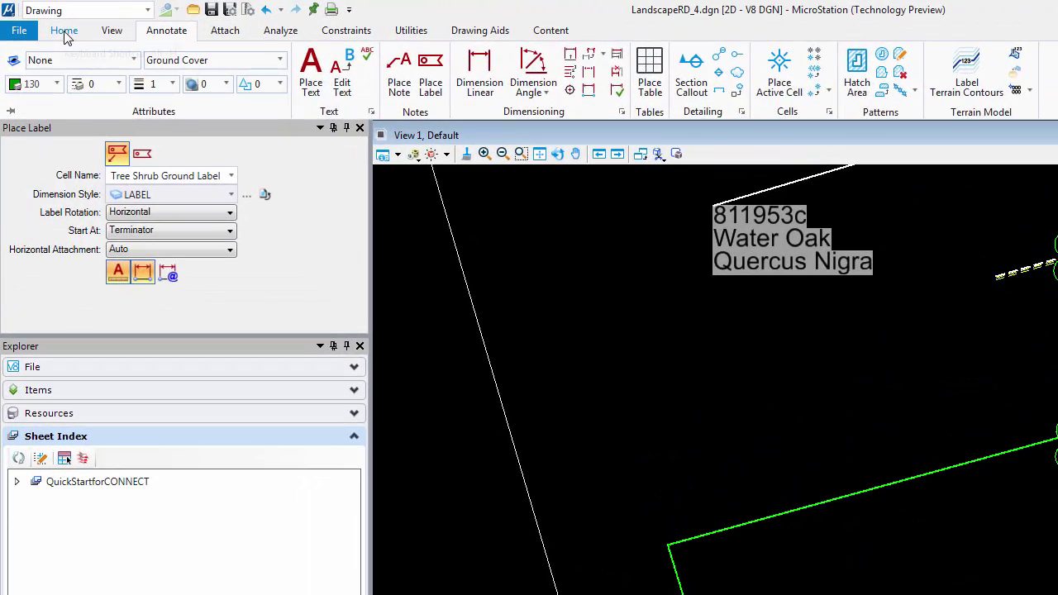
Select the tree at the green boundary's upper edge and examine its Tree Planting properties such as item number and plant names.
{"action": "left_click", "coordinate": [42, 21]}
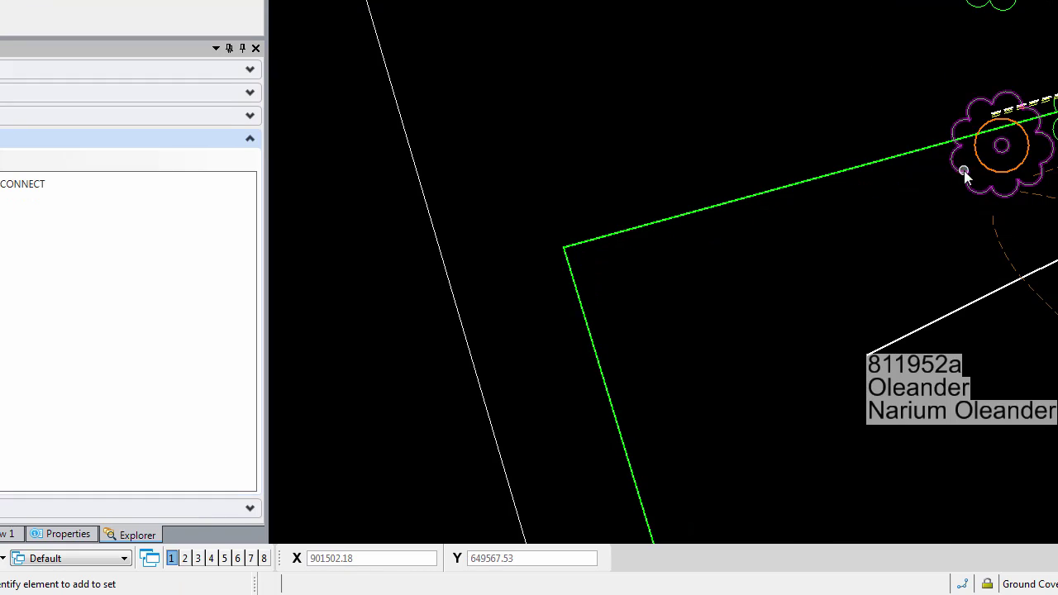
{"action": "left_click", "coordinate": [964, 170]}
{"action": "left_click", "coordinate": [83, 535]}
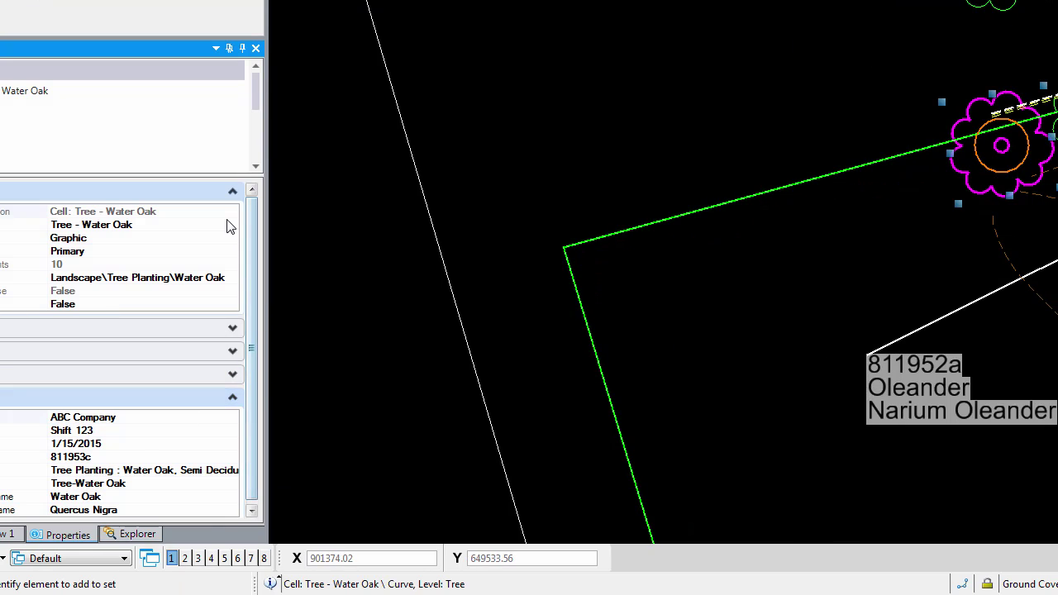
{"action": "left_click", "coordinate": [233, 191]}
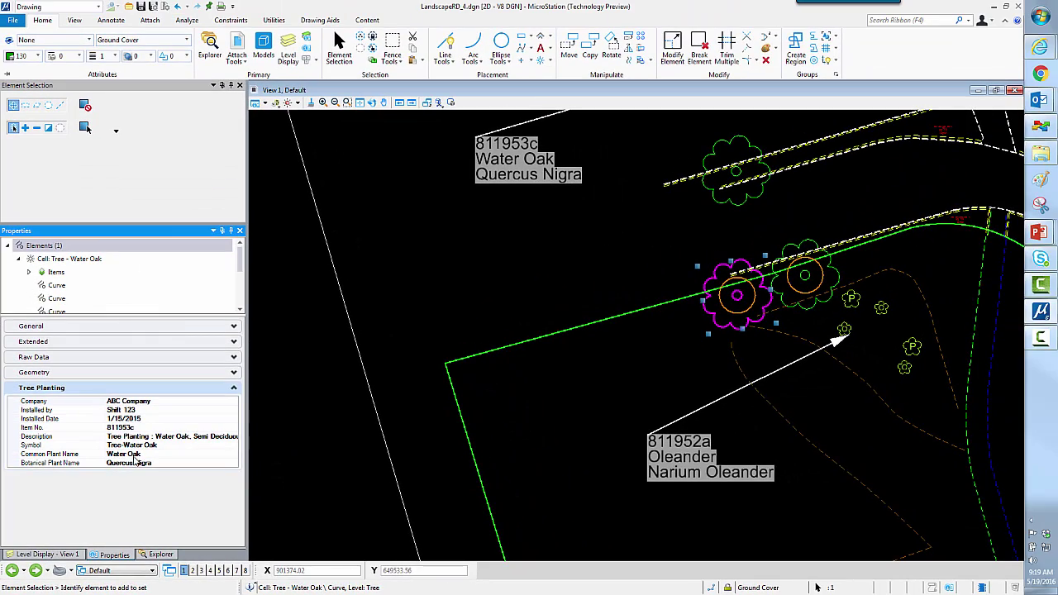
{"action": "left_click", "coordinate": [133, 458]}
{"action": "key", "text": "ctrl"}
{"action": "key", "text": "ctrl"}
{"action": "key", "text": "ctrl"}
{"action": "left_click", "coordinate": [702, 356]}
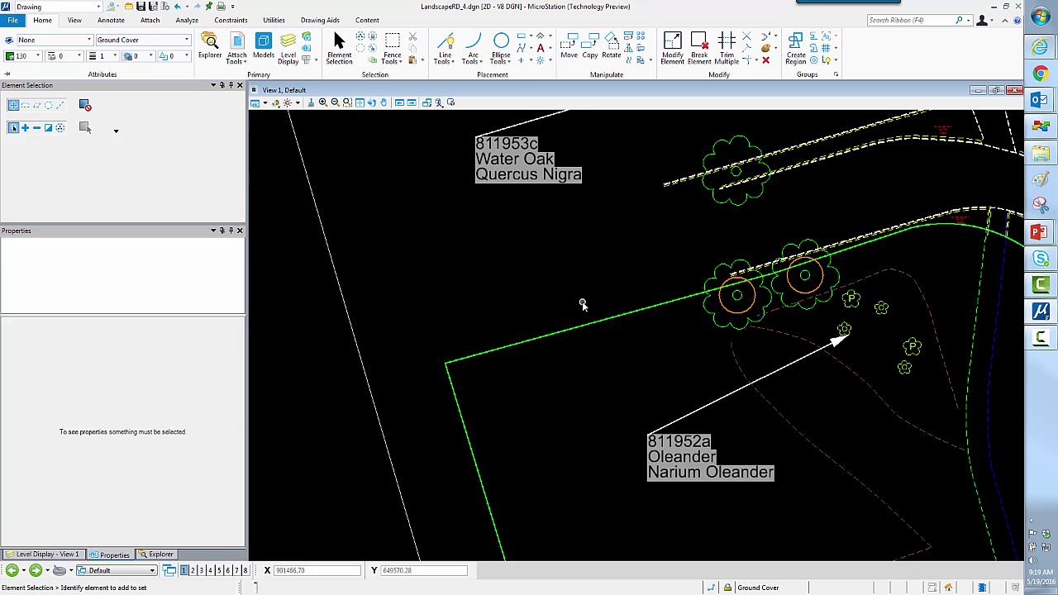
Open the Display Styles editor and apply the All Shrubs display rule to the Wireframe style.
{"action": "scroll", "coordinate": [873, 242], "scroll_direction": "down", "scroll_amount": 3}
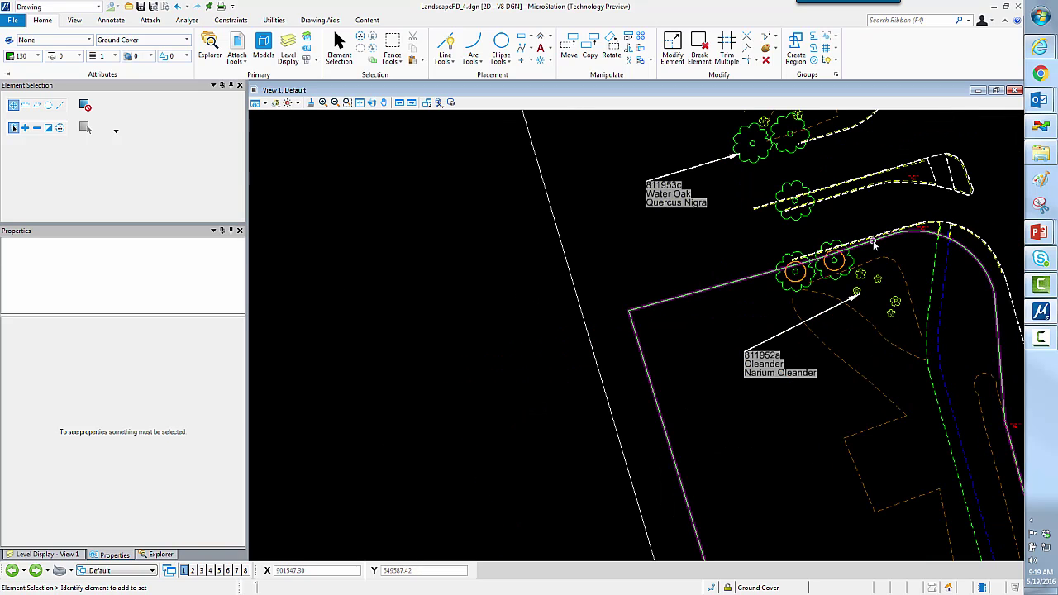
{"action": "middle_click_drag", "start_coordinate": [864, 213], "coordinate": [549, 360]}
{"action": "scroll", "coordinate": [696, 333], "scroll_direction": "down", "scroll_amount": 2}
{"action": "key", "text": "Escape"}
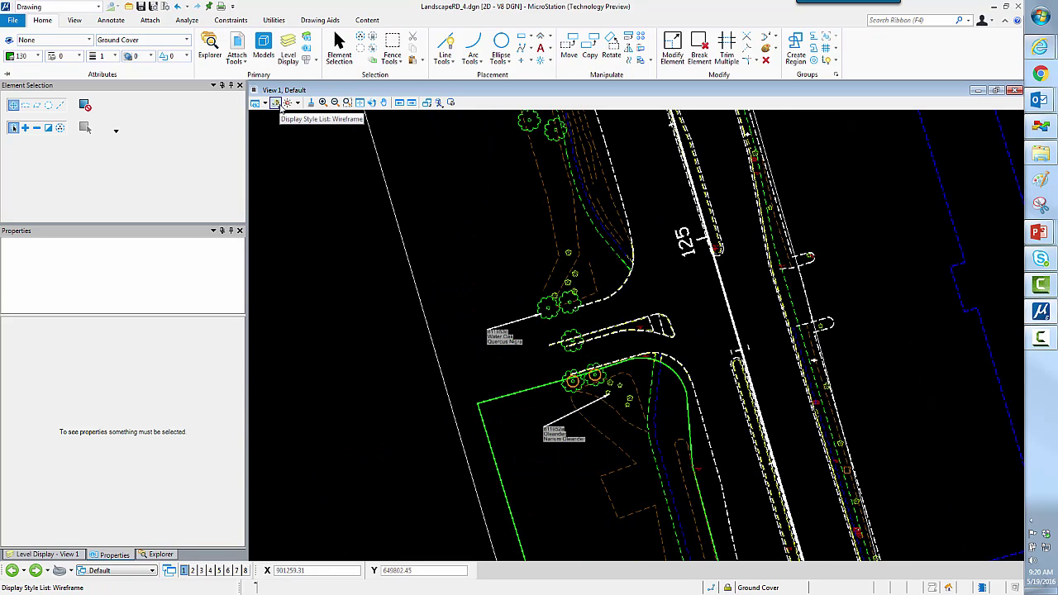
{"action": "left_click", "coordinate": [275, 104]}
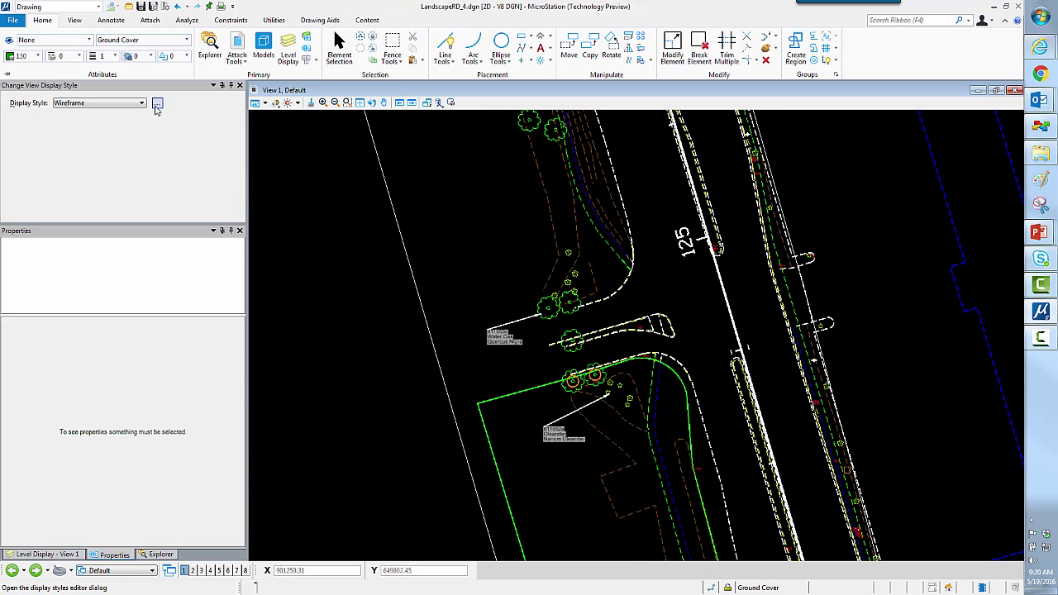
{"action": "left_click", "coordinate": [157, 103]}
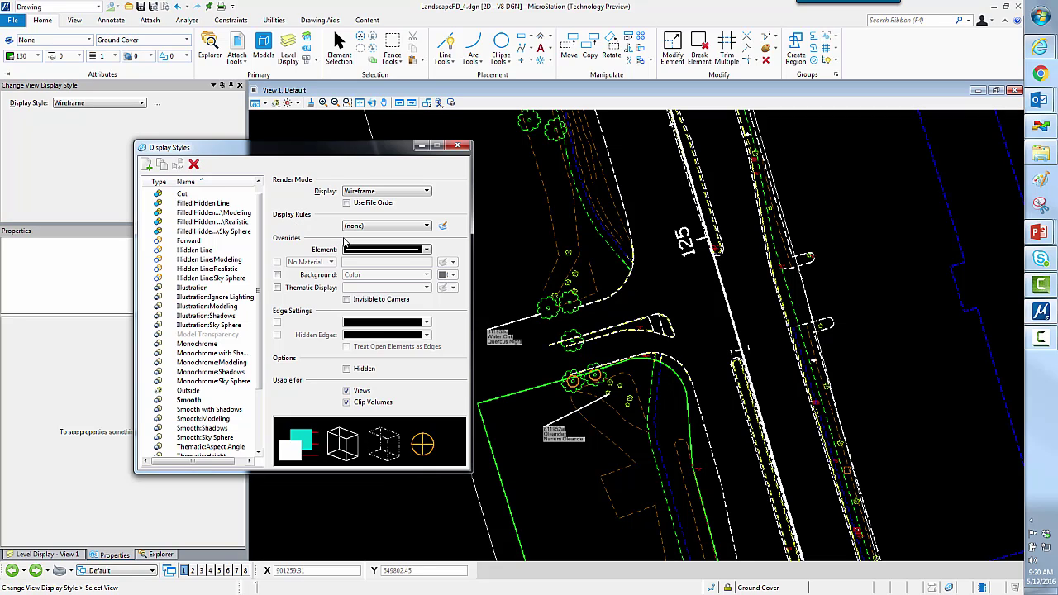
{"action": "left_click", "coordinate": [409, 226]}
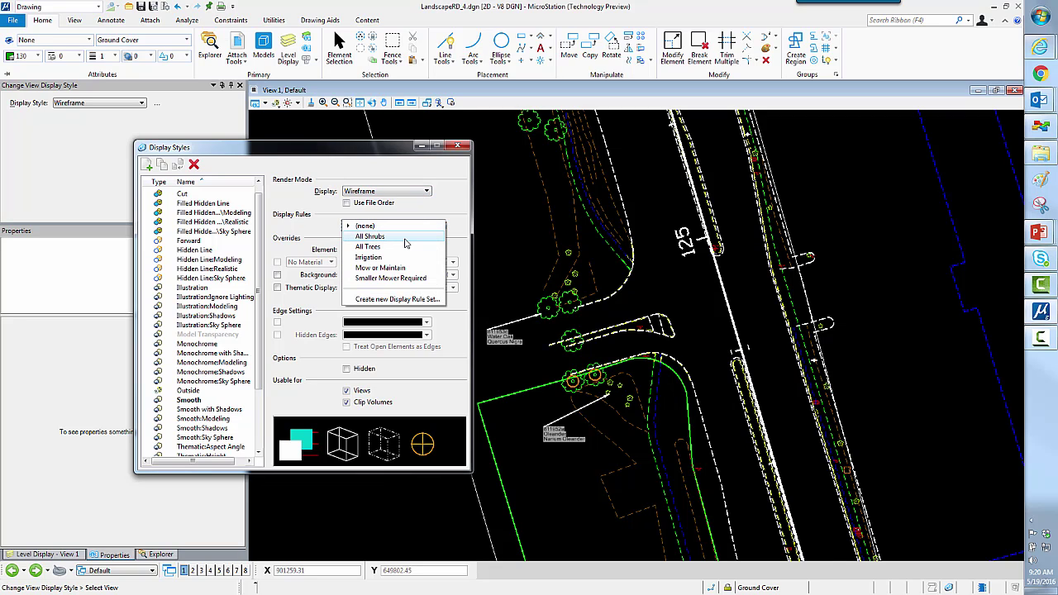
{"action": "left_click", "coordinate": [405, 240]}
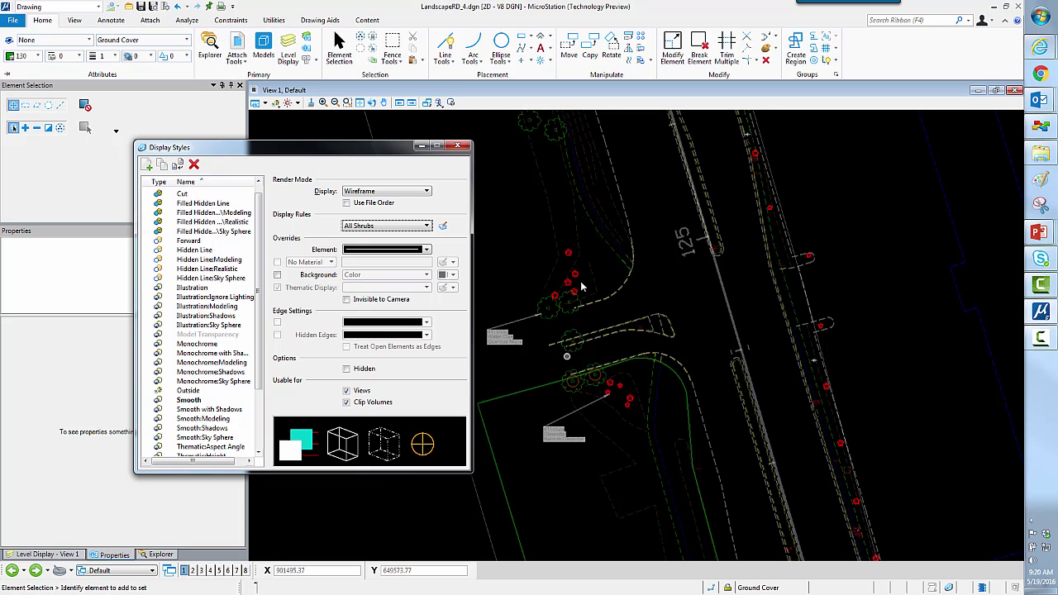
Switch the Wireframe style's display rule to Irrigation and inspect the highlighted areas along the road.
{"action": "left_click", "coordinate": [426, 226]}
{"action": "left_click", "coordinate": [389, 248]}
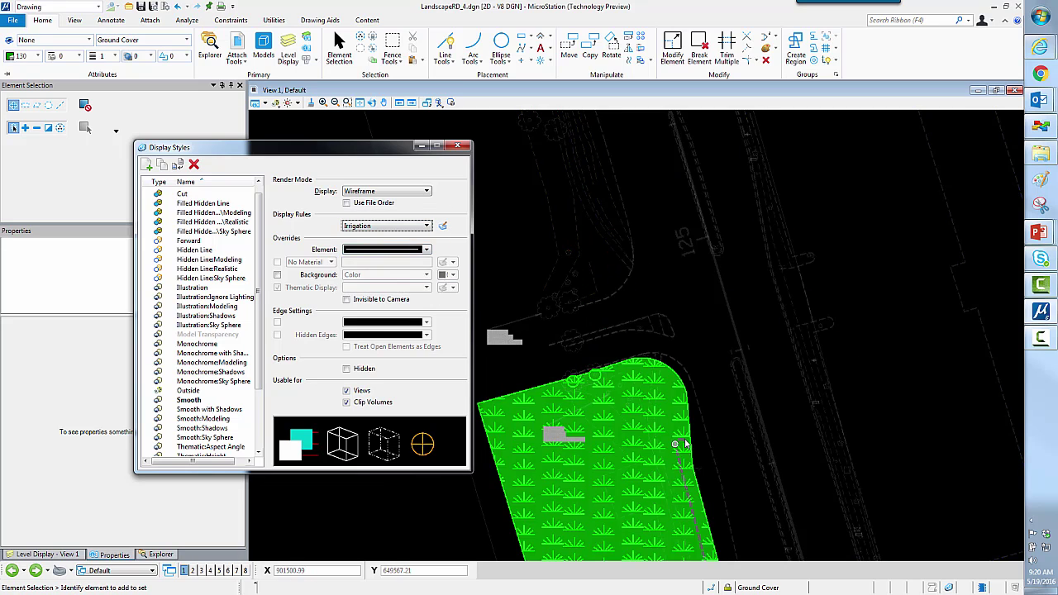
{"action": "scroll", "coordinate": [871, 480], "scroll_direction": "down", "scroll_amount": 2}
{"action": "middle_click_drag", "start_coordinate": [856, 472], "coordinate": [764, 232]}
{"action": "scroll", "coordinate": [782, 301], "scroll_direction": "down", "scroll_amount": 2}
{"action": "middle_click_drag", "start_coordinate": [867, 451], "coordinate": [791, 294]}
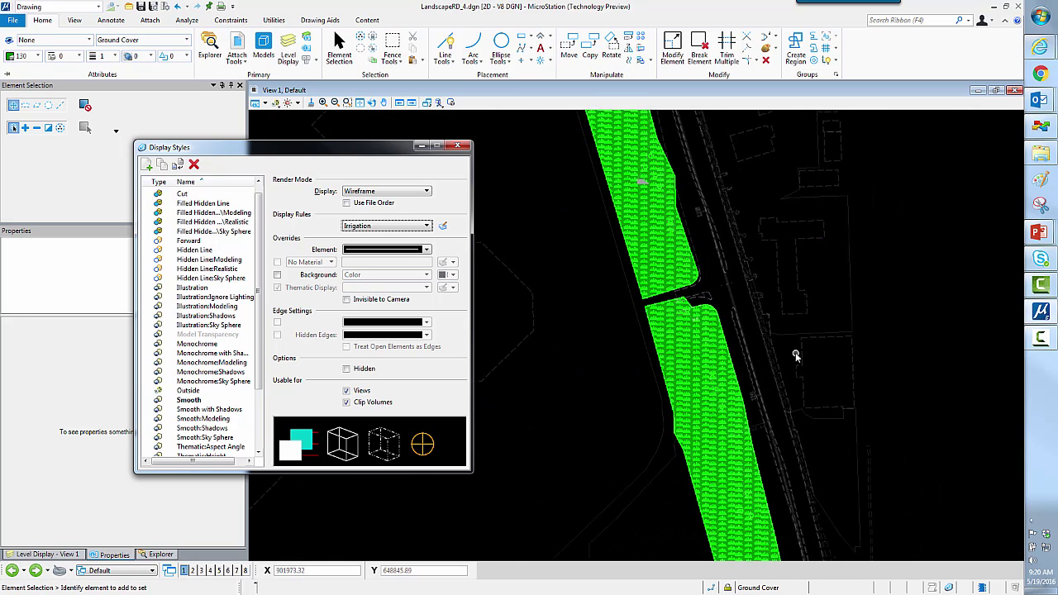
Set the Wireframe style's display rule to Smaller Mower Required with the whole road corridor in view.
{"action": "scroll", "coordinate": [794, 354], "scroll_direction": "down", "scroll_amount": 3}
{"action": "middle_click_drag", "start_coordinate": [656, 386], "coordinate": [581, 278]}
{"action": "left_click", "coordinate": [428, 226]}
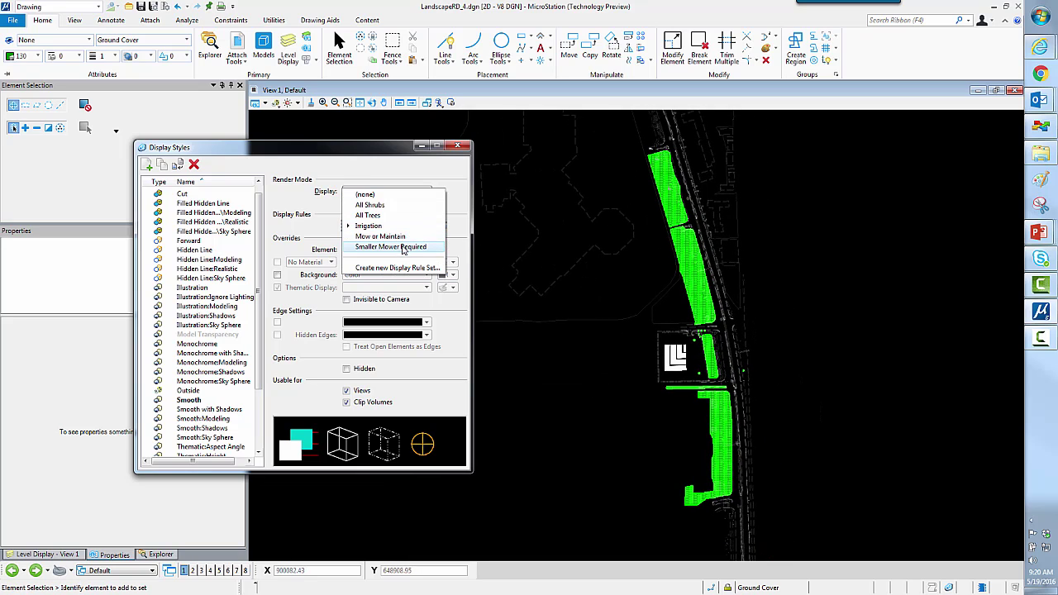
{"action": "left_click", "coordinate": [404, 248]}
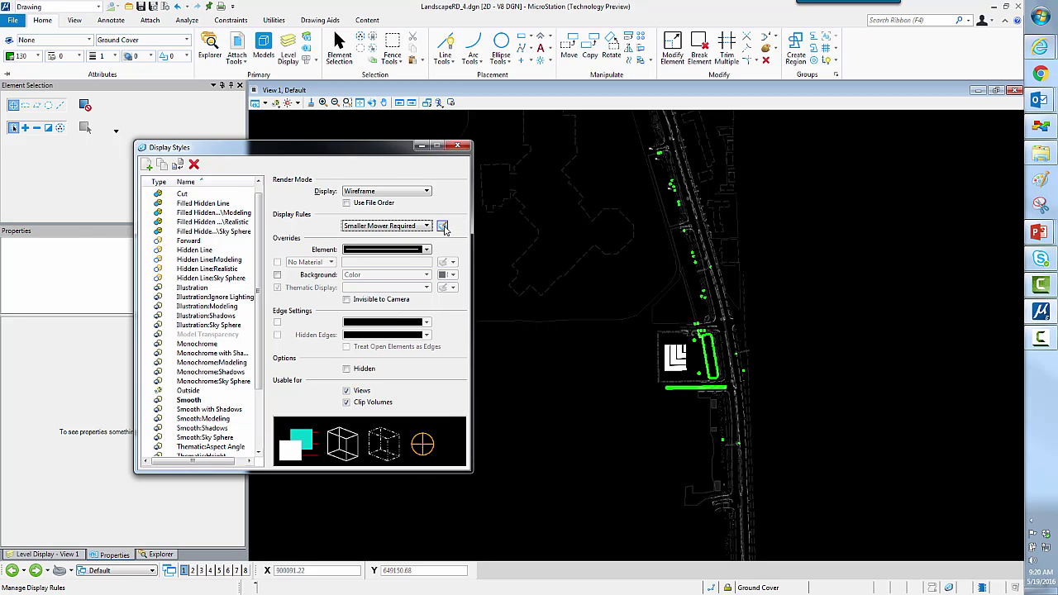
Open the recent file Tank Farm - Sheets.dgn, activating its own WorkSpace BentleyTraining.
{"action": "left_click", "coordinate": [8, 23]}
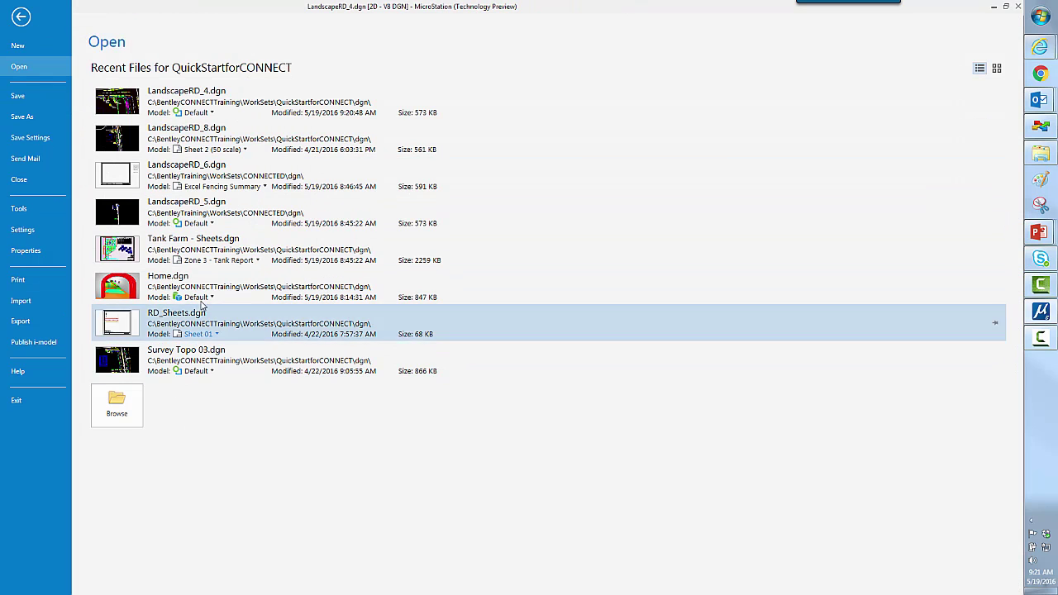
{"action": "left_click", "coordinate": [183, 256]}
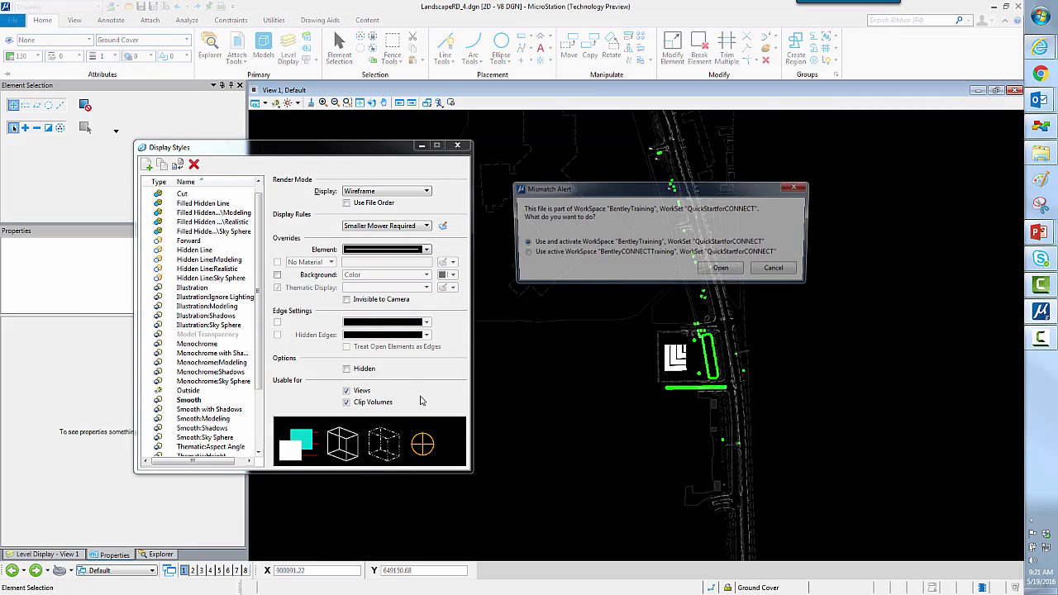
{"action": "left_click", "coordinate": [740, 271]}
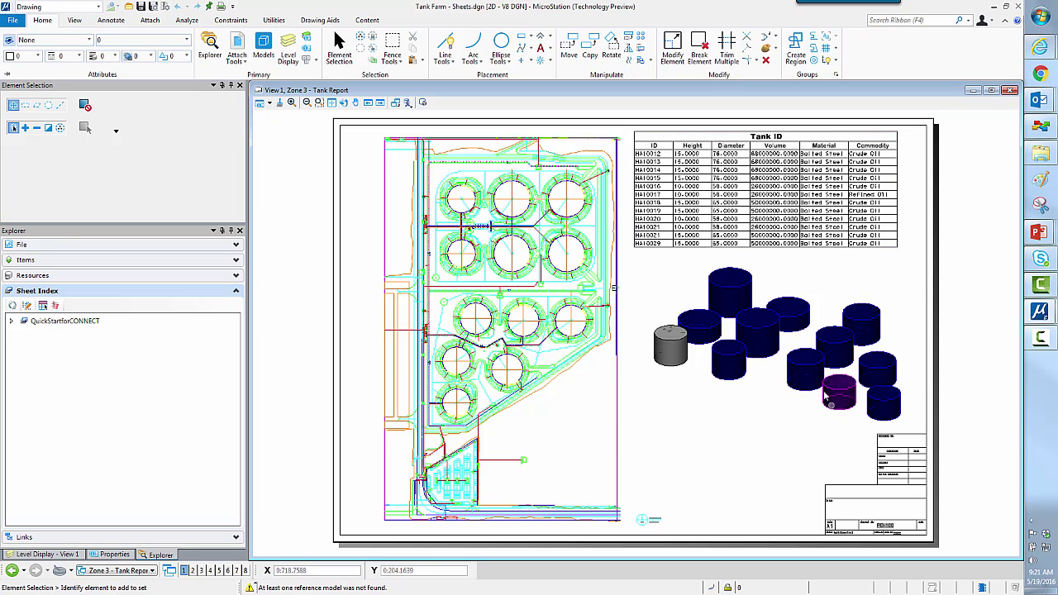
Select the Tank ID table on the sheet and open the Reports manager.
{"action": "double_click", "coordinate": [664, 246]}
{"action": "scroll", "coordinate": [712, 144], "scroll_direction": "up", "scroll_amount": 2}
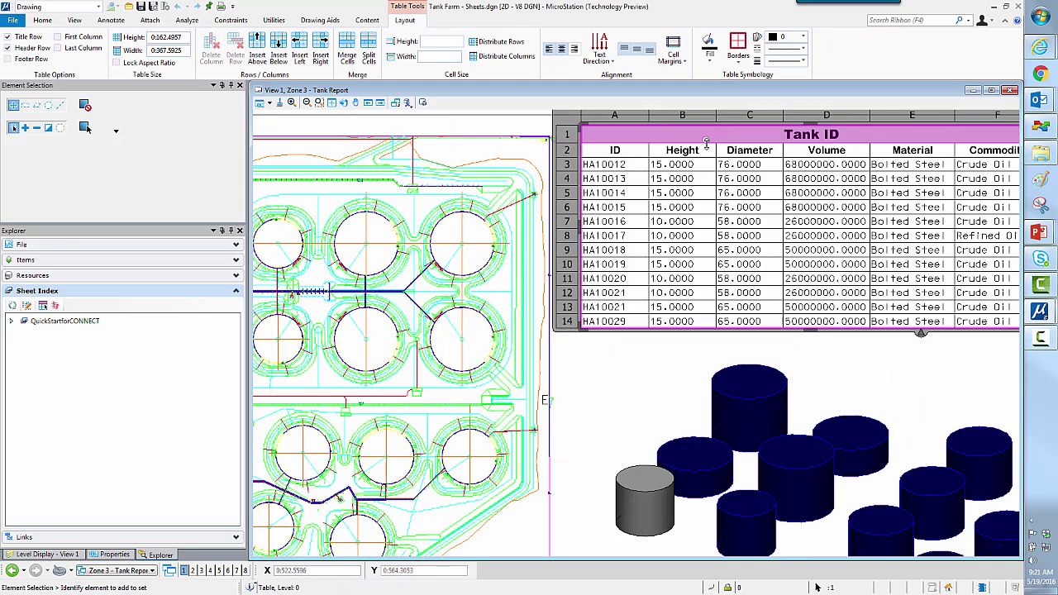
{"action": "middle_click_drag", "start_coordinate": [825, 213], "coordinate": [690, 292]}
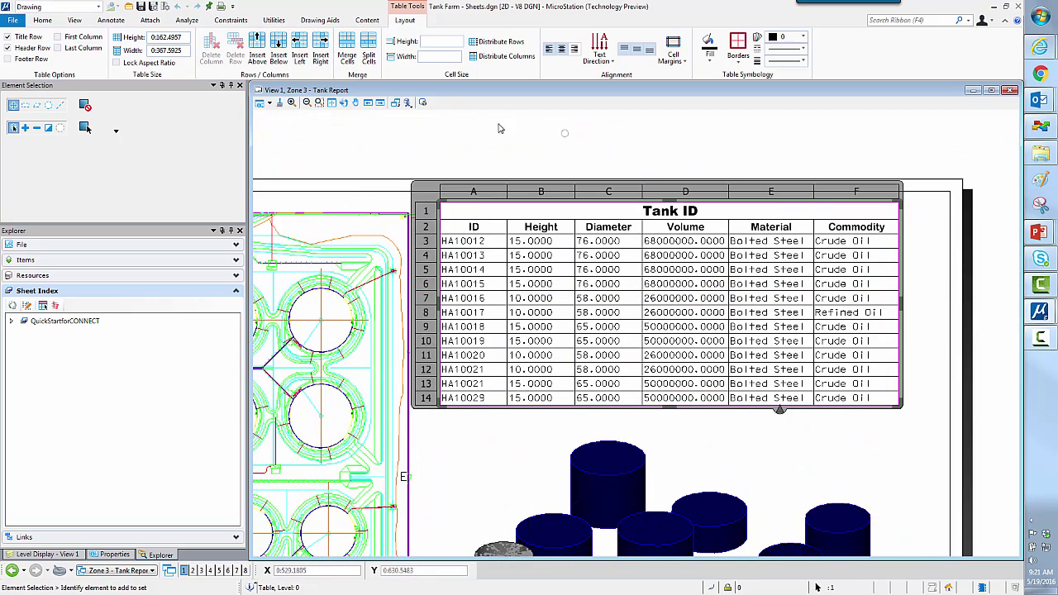
{"action": "left_click", "coordinate": [232, 20]}
{"action": "left_click", "coordinate": [189, 20]}
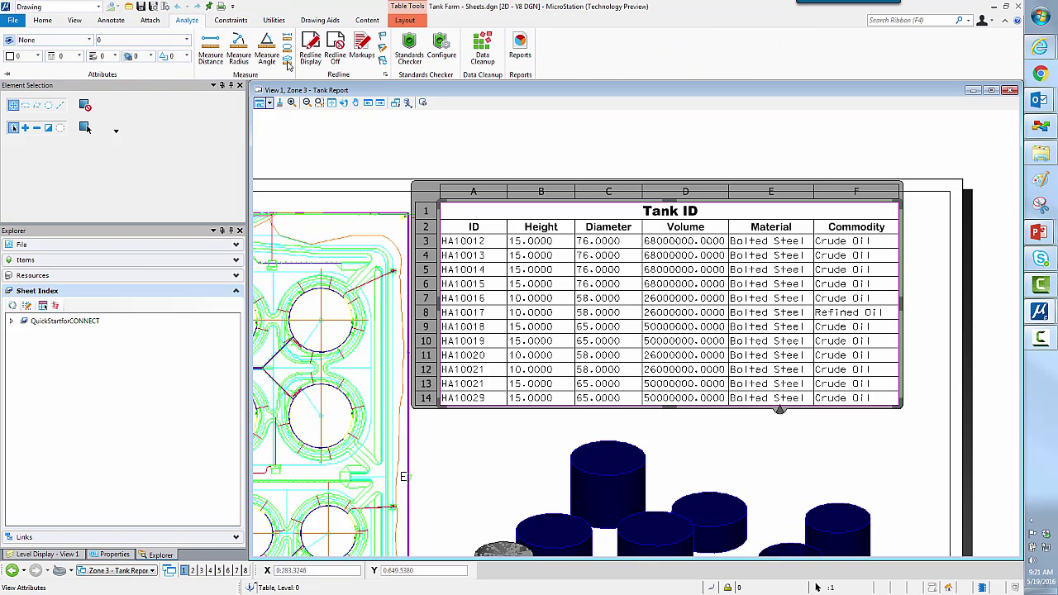
{"action": "left_click", "coordinate": [521, 48]}
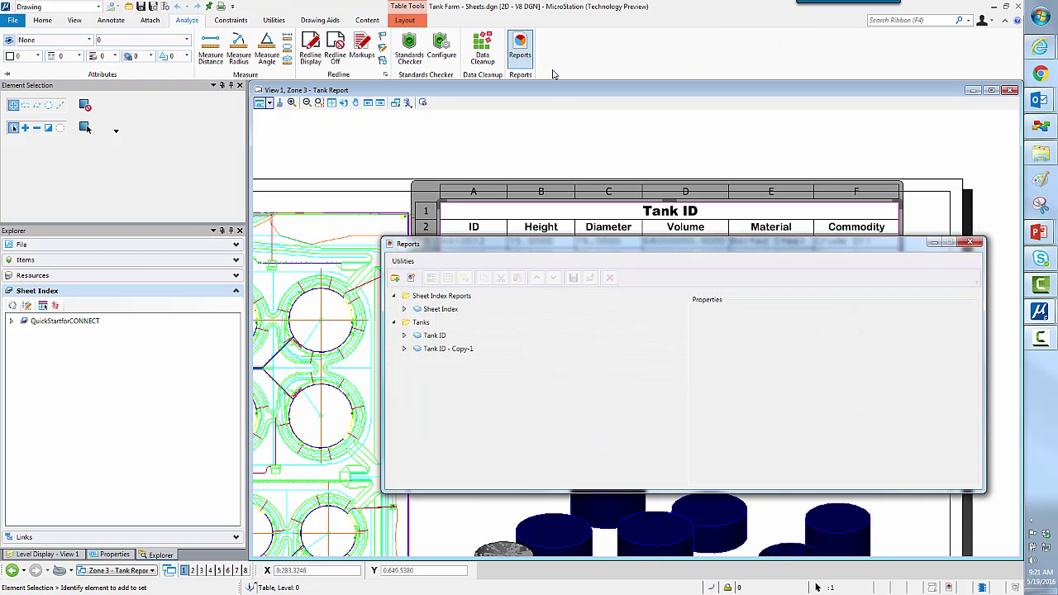
Remove the Material column from the Tank ID report definition and close the Reports manager.
{"action": "left_click", "coordinate": [405, 337]}
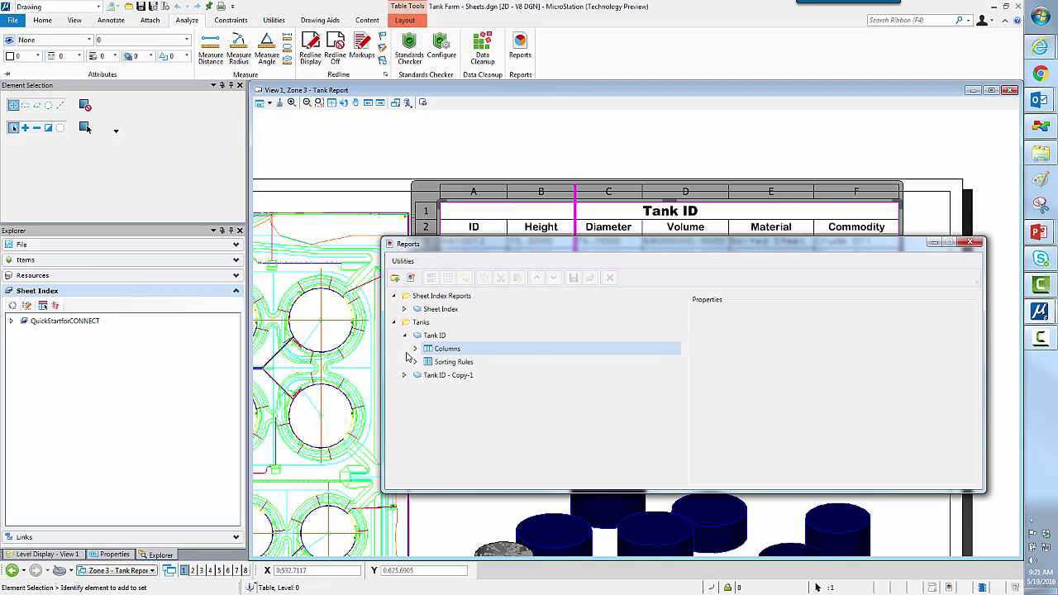
{"action": "left_click", "coordinate": [416, 351]}
{"action": "left_click", "coordinate": [415, 350]}
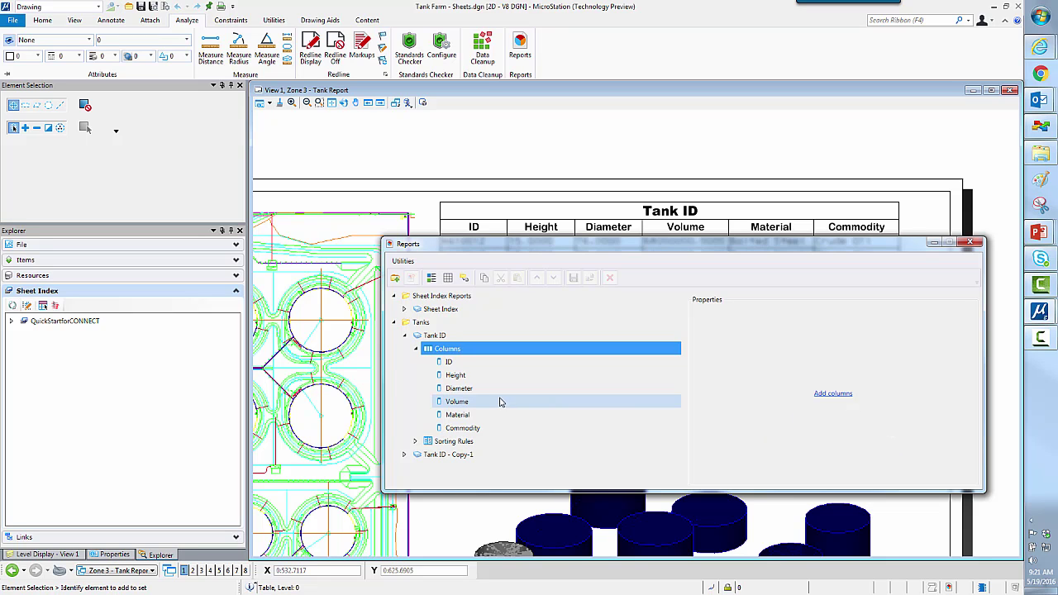
{"action": "left_click_drag", "start_coordinate": [634, 243], "coordinate": [628, 183]}
{"action": "left_click", "coordinate": [466, 353]}
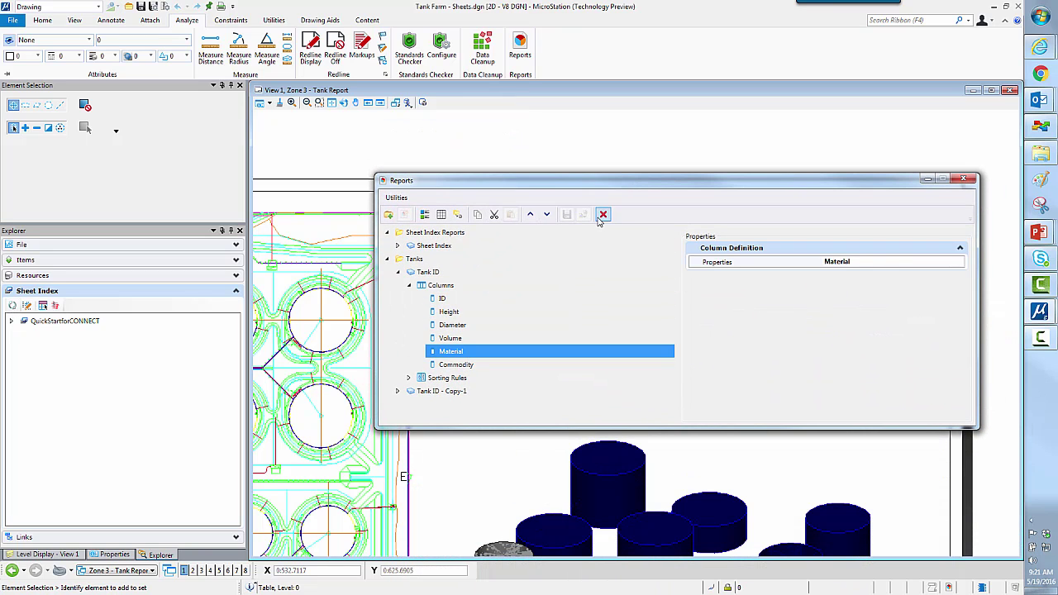
{"action": "left_click", "coordinate": [603, 215]}
{"action": "left_click", "coordinate": [968, 181]}
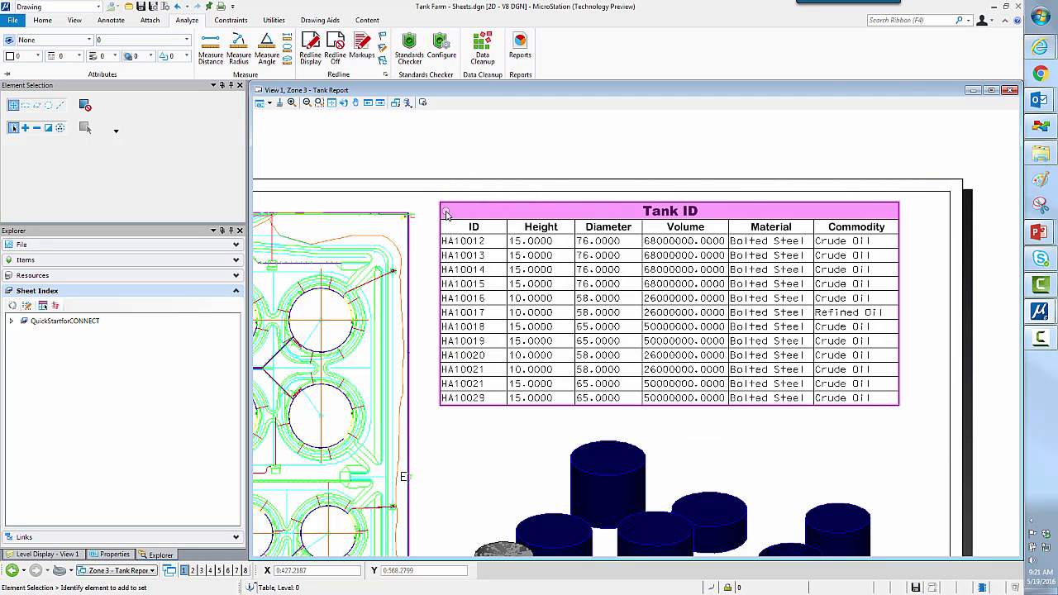
Refresh the placed Tank ID table from its data source.
{"action": "left_click", "coordinate": [449, 213]}
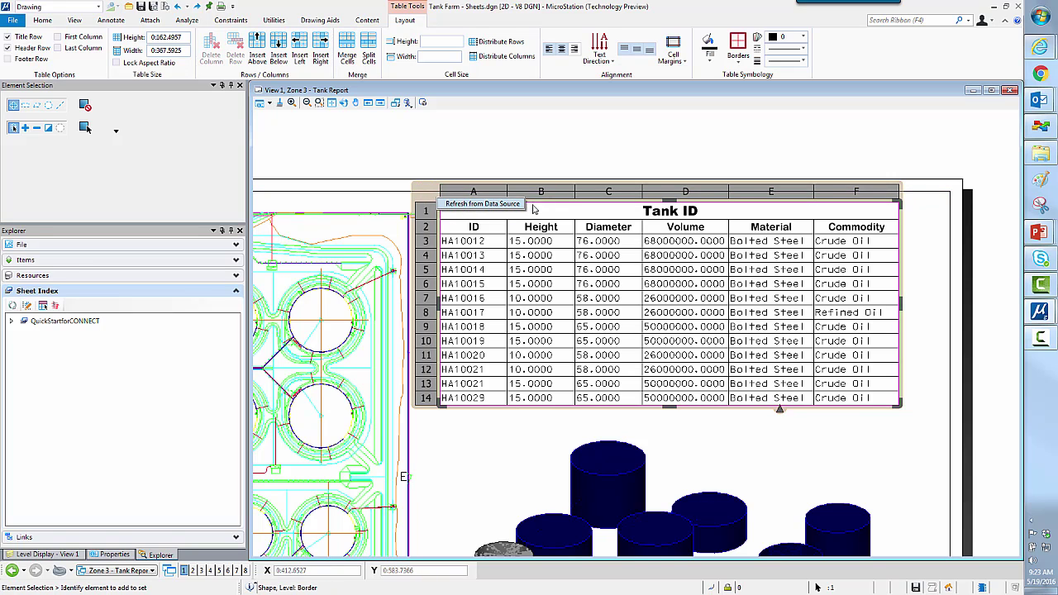
{"action": "left_click", "coordinate": [502, 208]}
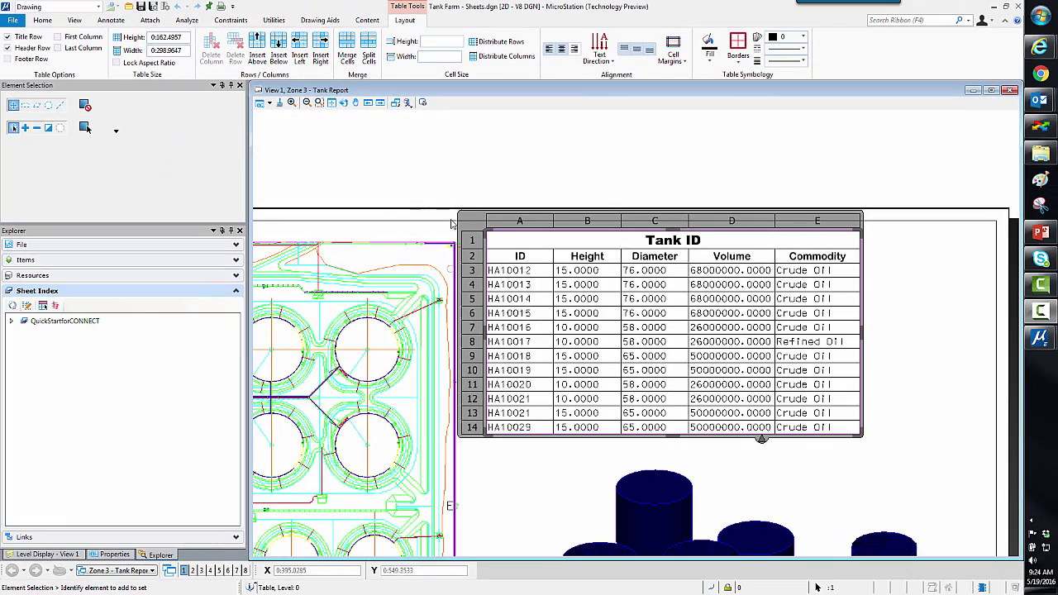
Select the upper-left tank circle in the plan and examine its Tank properties such as ID, height, material and commodity.
{"action": "middle_click_drag", "start_coordinate": [466, 158], "coordinate": [732, 141]}
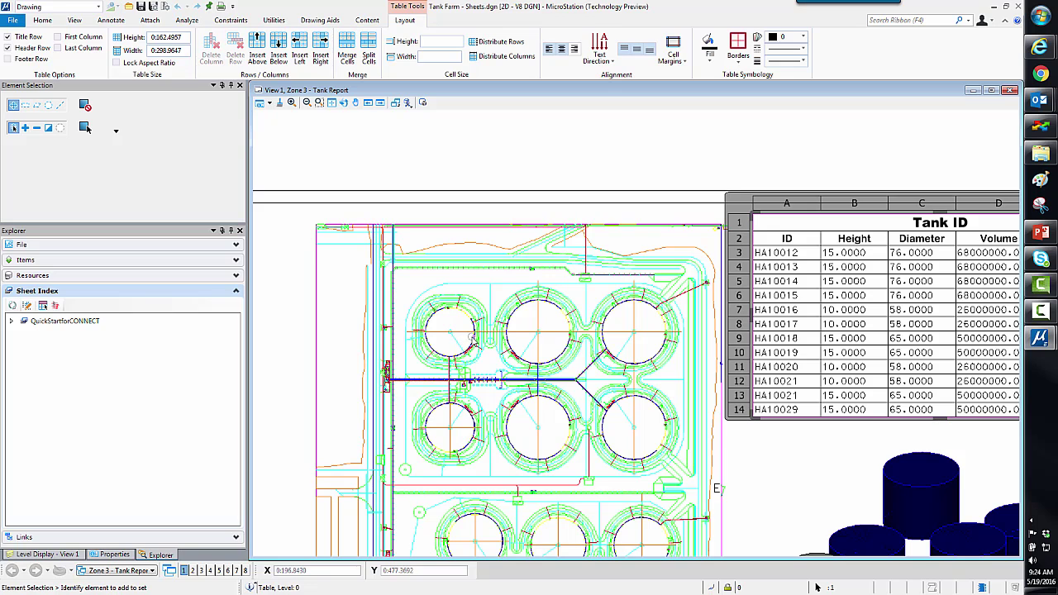
{"action": "left_click", "coordinate": [473, 338]}
{"action": "left_click", "coordinate": [442, 351]}
{"action": "left_click", "coordinate": [116, 554]}
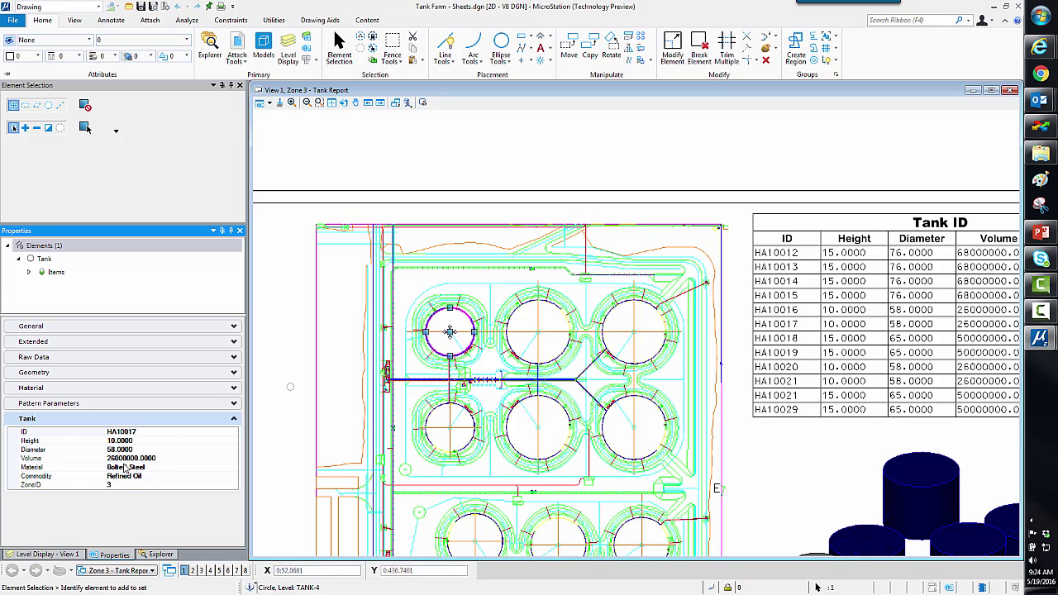
{"action": "key", "text": "ctrl"}
{"action": "key", "text": "ctrl"}
{"action": "key", "text": "ctrl"}
{"action": "key", "text": "ctrl"}
{"action": "key", "text": "ctrl"}
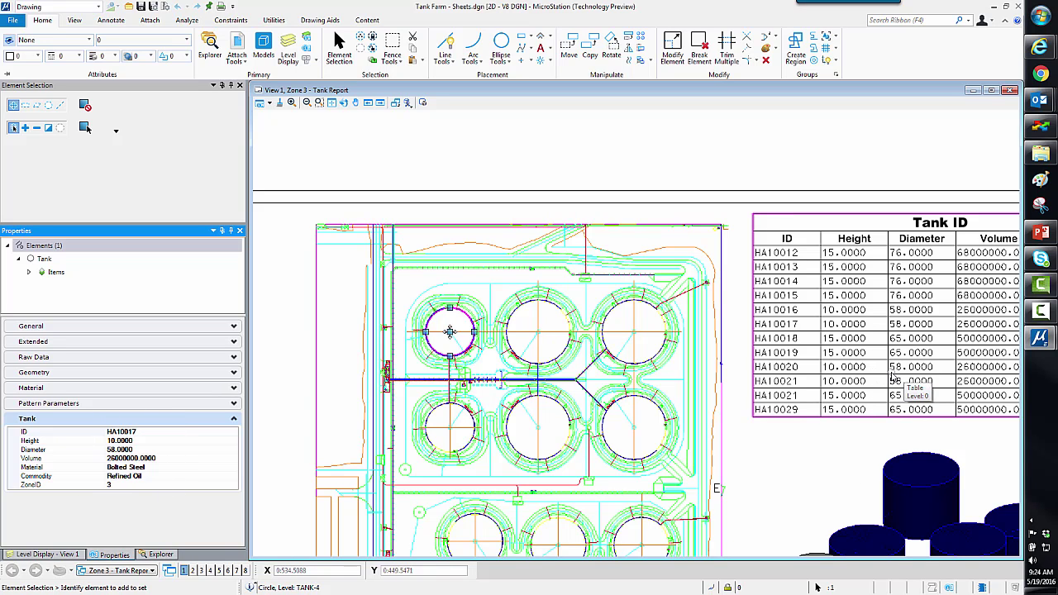